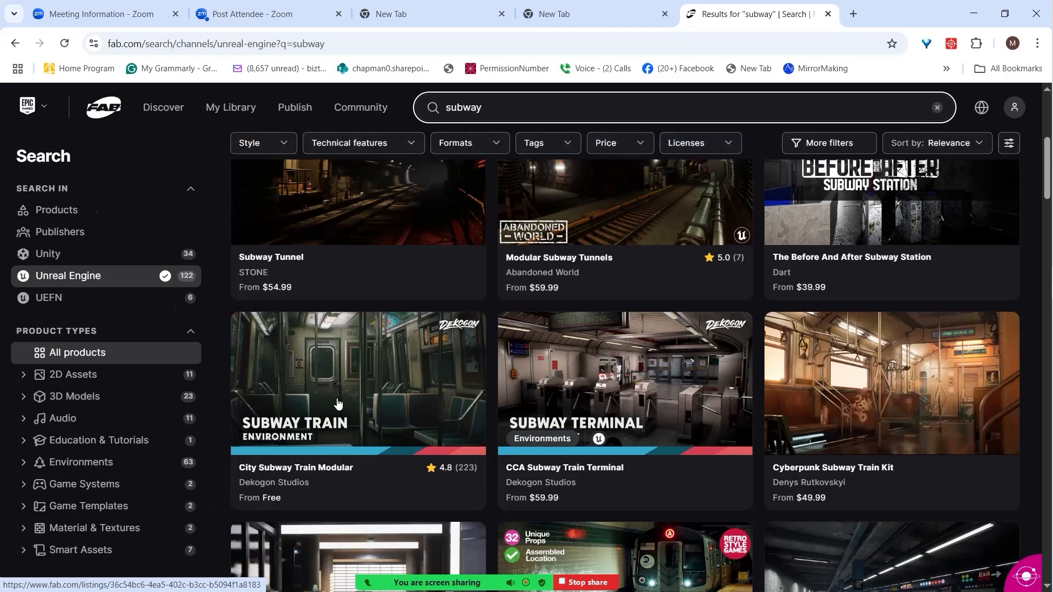
# Step: Open the City Subway Train Modular listing and review its description, included formats and technical details
pyautogui.click(337, 401)
pyautogui.scroll(-10, 862, 520)
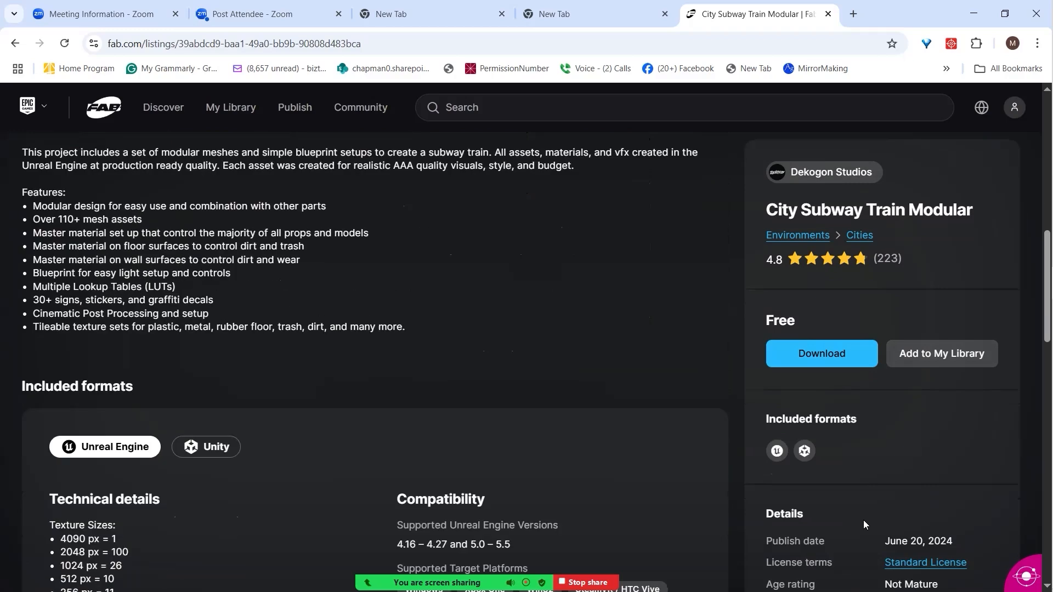
pyautogui.scroll(-3, 863, 520)
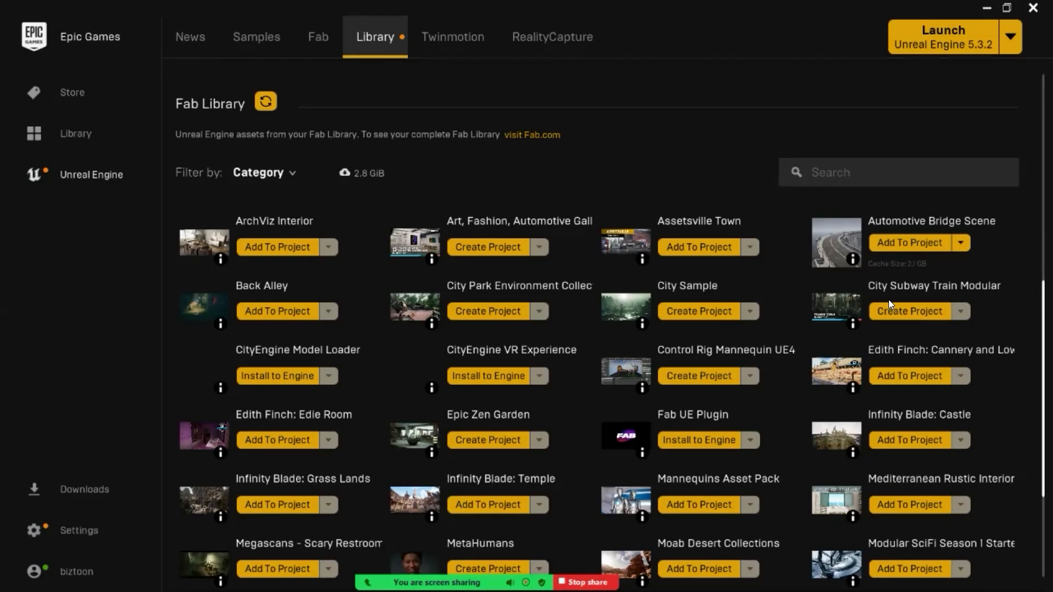
# Step: In the Epic Games Launcher library, add the Automotive Bridge Scene asset to StartProject
pyautogui.scroll(-1, 868, 216)
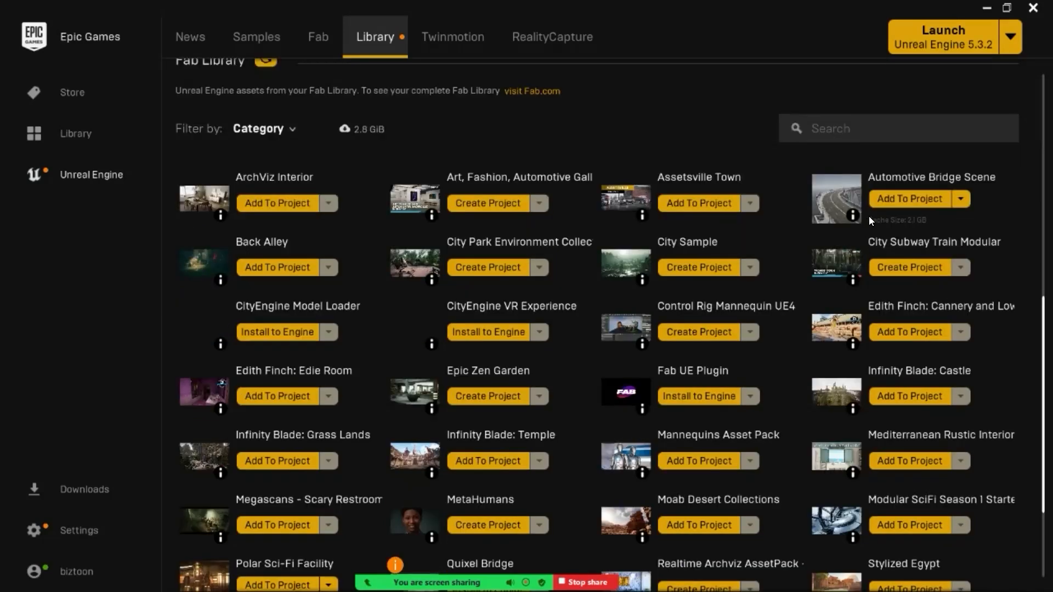
pyautogui.click(928, 201)
pyautogui.scroll(-3, 712, 376)
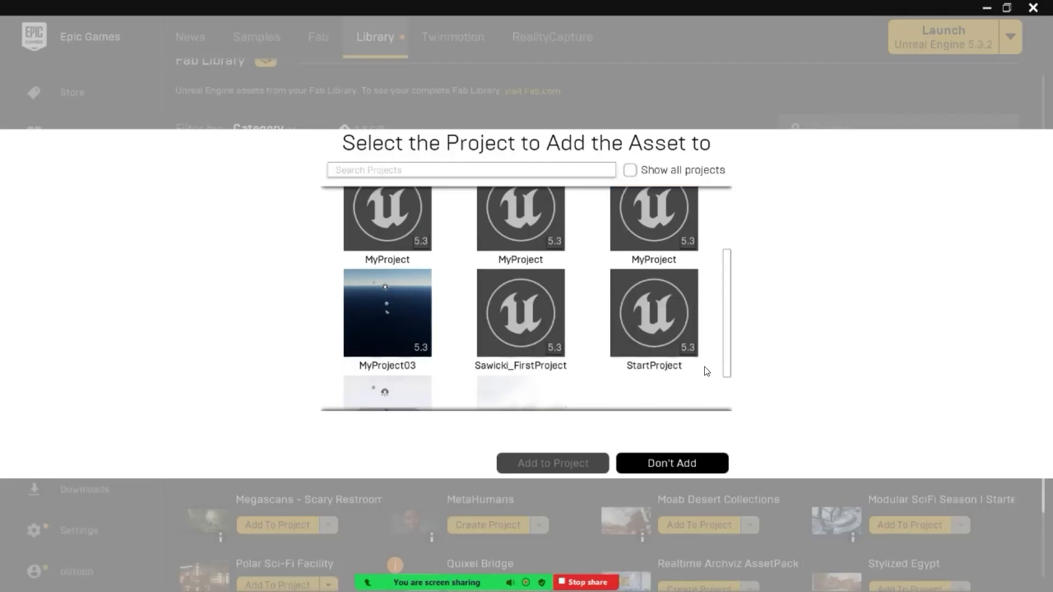
pyautogui.click(654, 312)
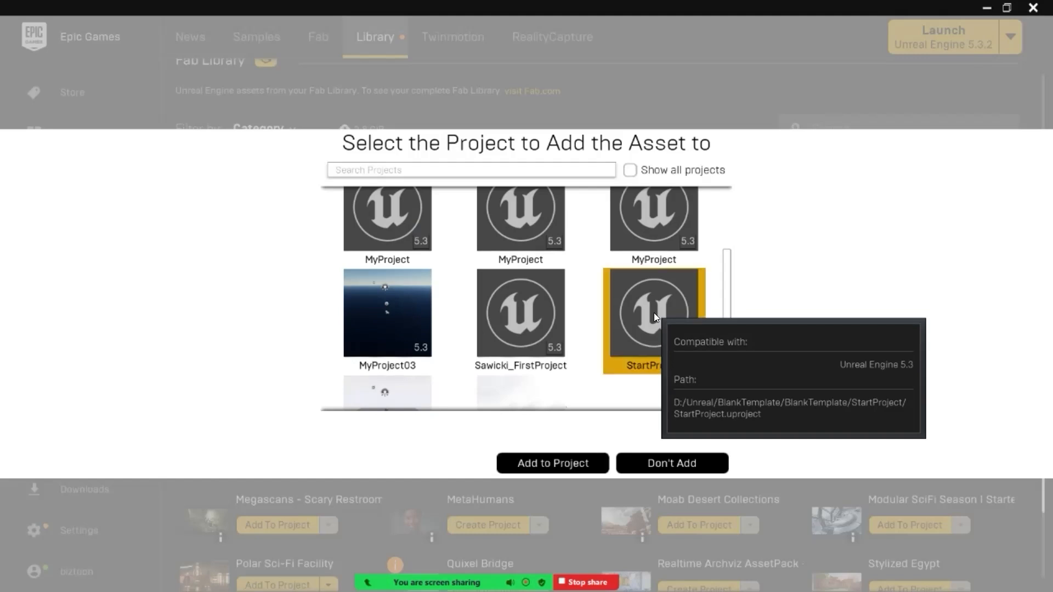
pyautogui.click(558, 462)
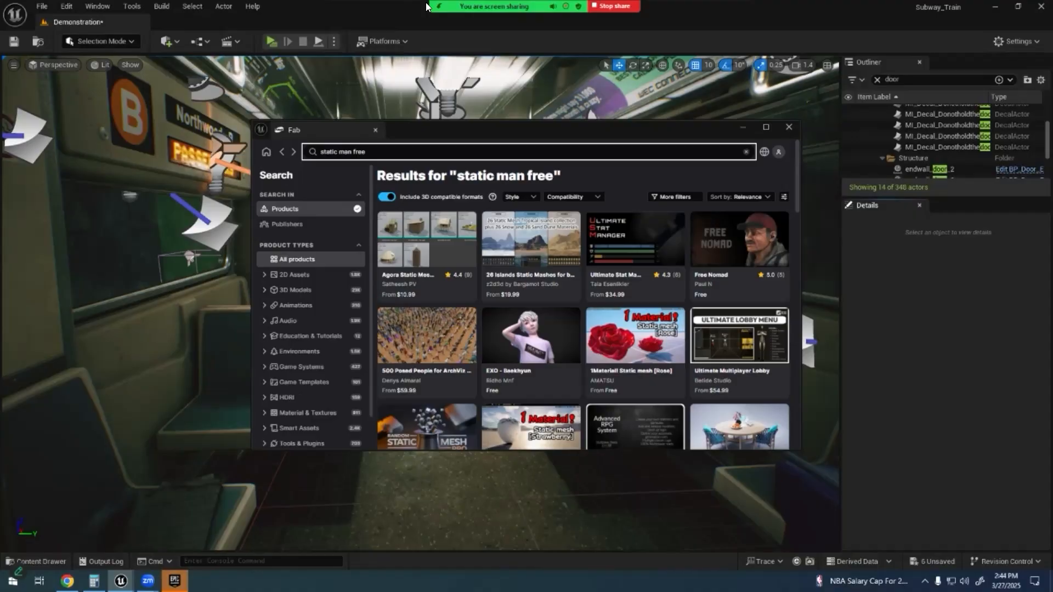
pyautogui.moveTo(584, 7)
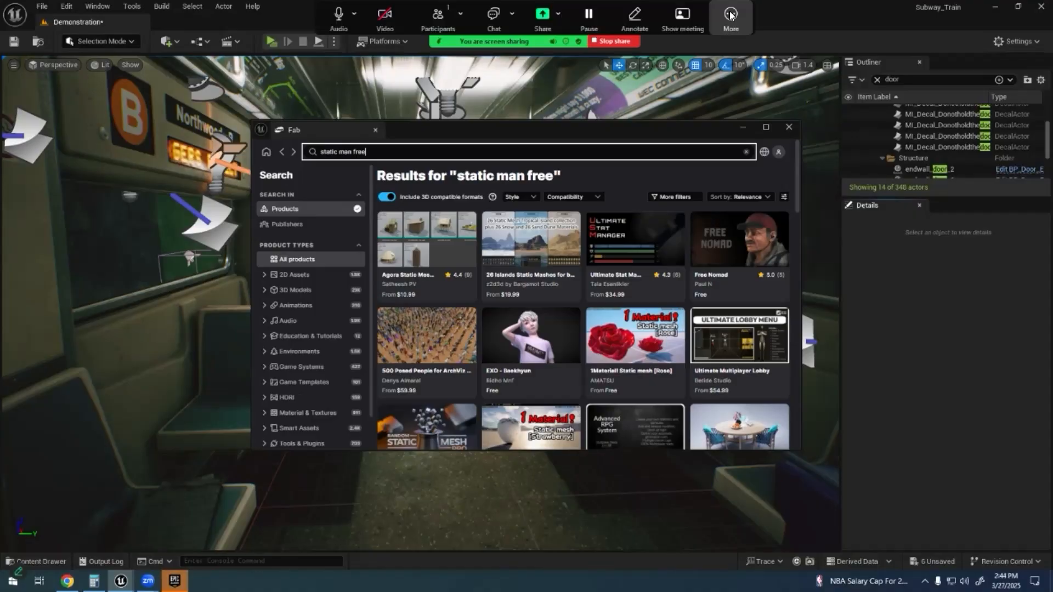
pyautogui.click(730, 15)
pyautogui.moveTo(885, 45)
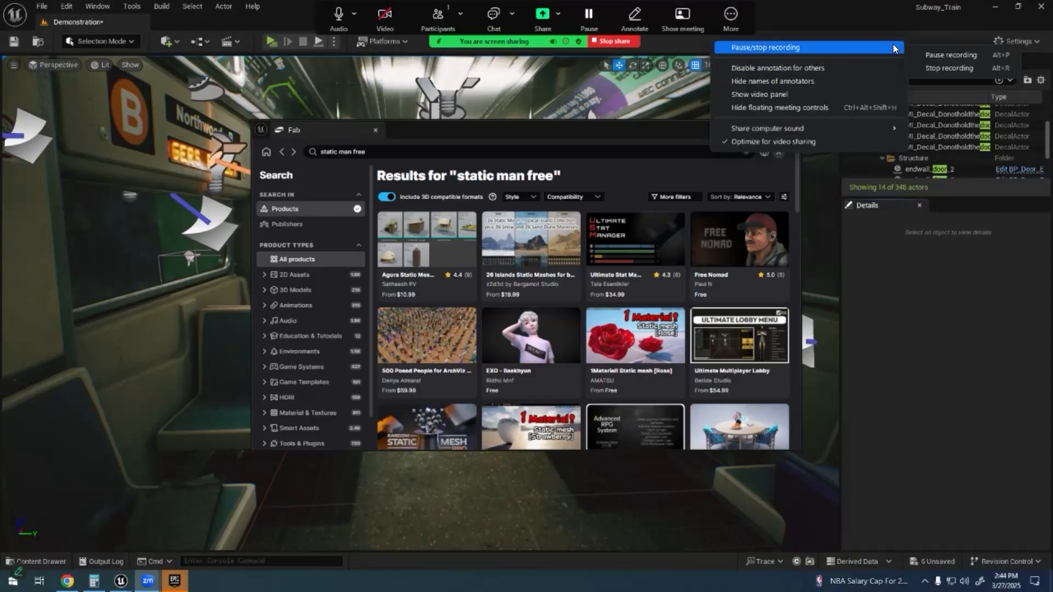
pyautogui.click(934, 54)
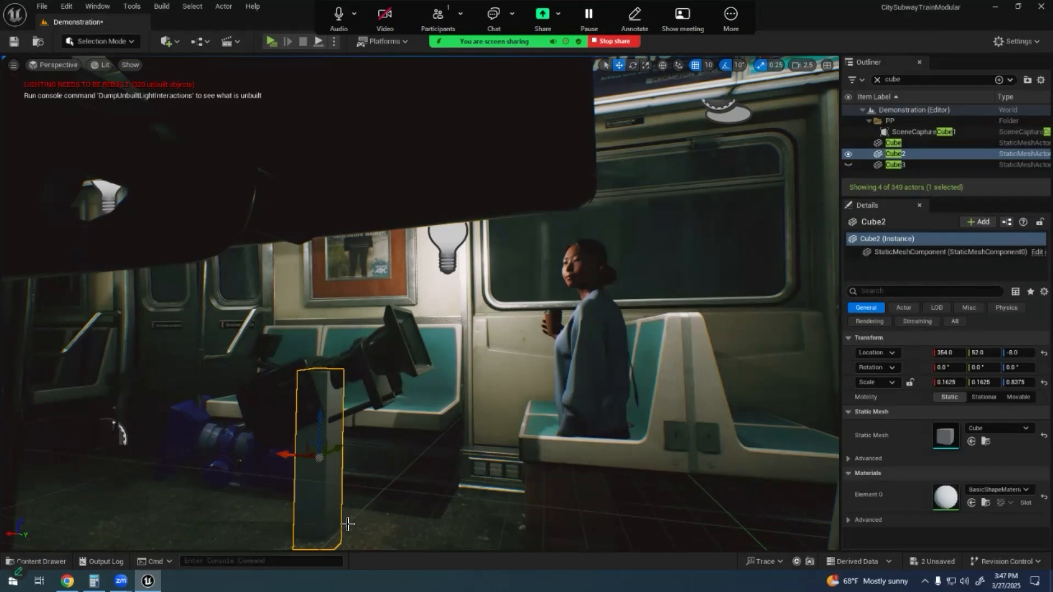
# Step: In the Unreal Editor, unhide Cube3 to inspect the span between the cine camera and the woman
pyautogui.click(995, 398)
pyautogui.click(848, 165)
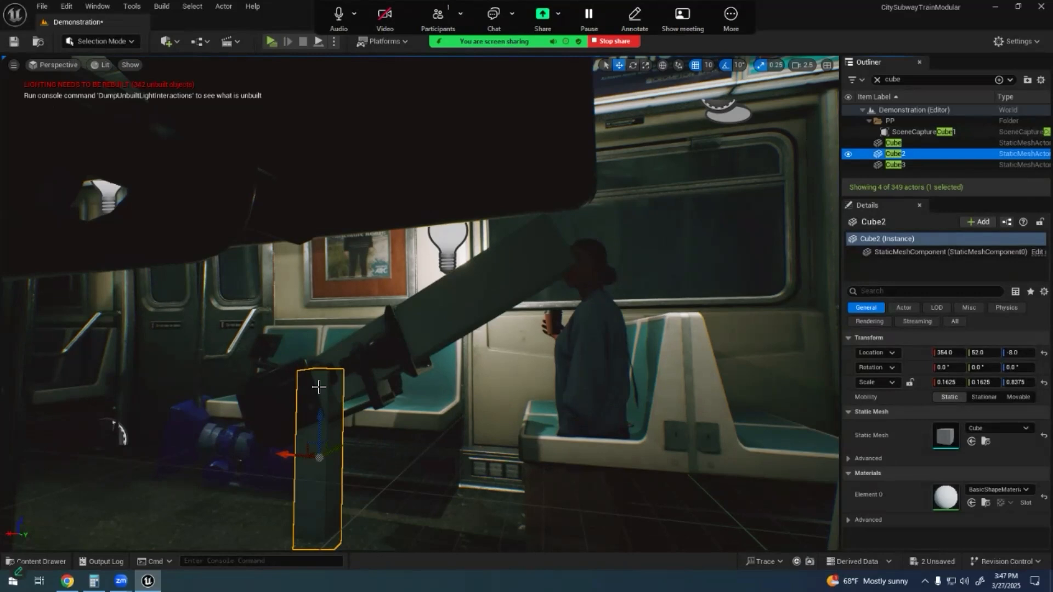
pyautogui.click(844, 153)
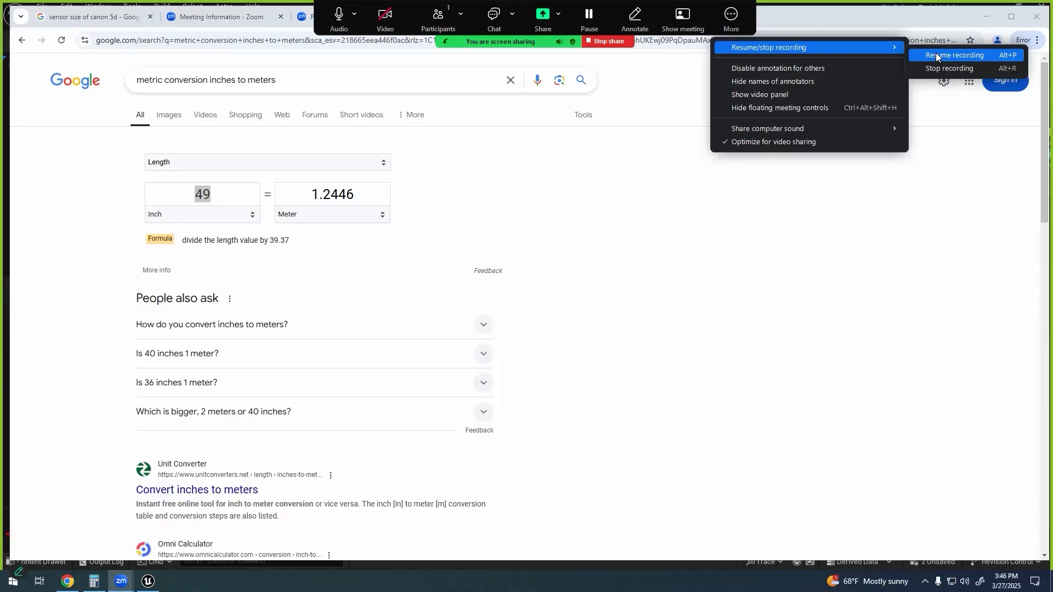
pyautogui.click(936, 53)
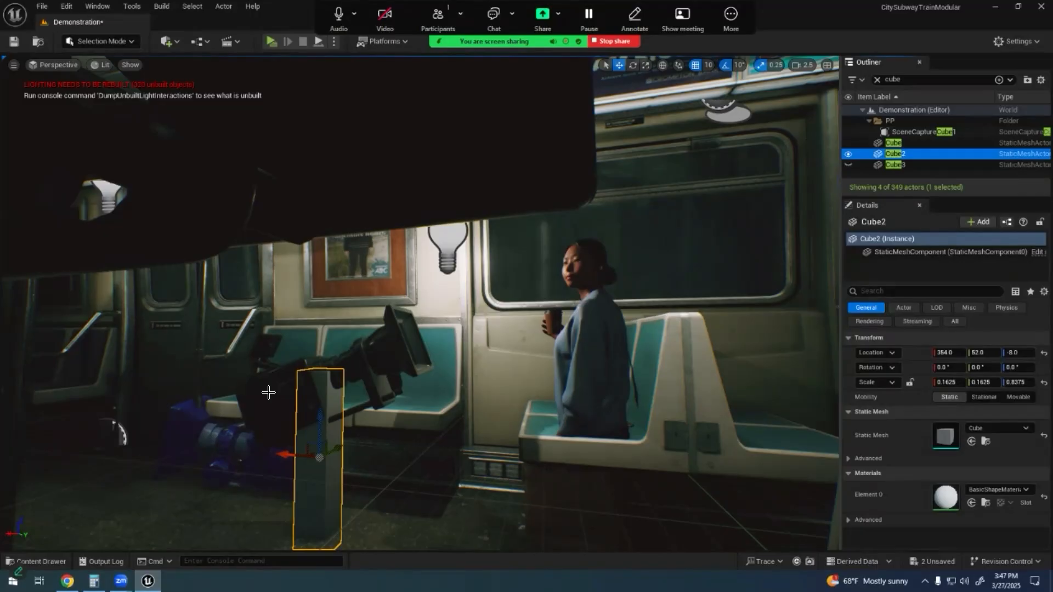
# Step: Set the cine camera's current aperture to about 5.63 and adjust its manual focus distance
pyautogui.click(265, 388)
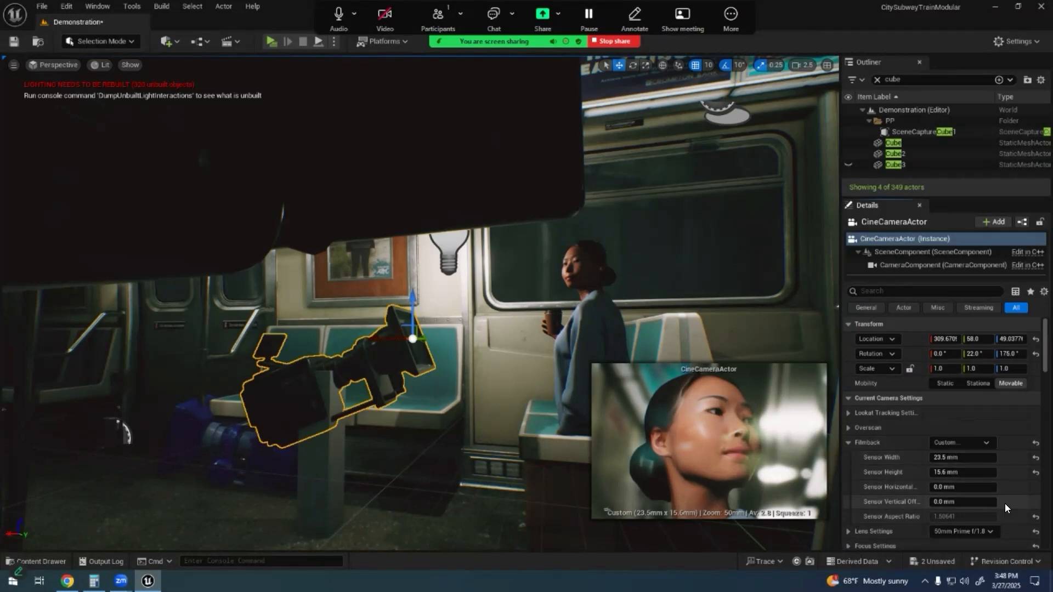
pyautogui.scroll(-1, 1004, 503)
pyautogui.scroll(-1, 1003, 504)
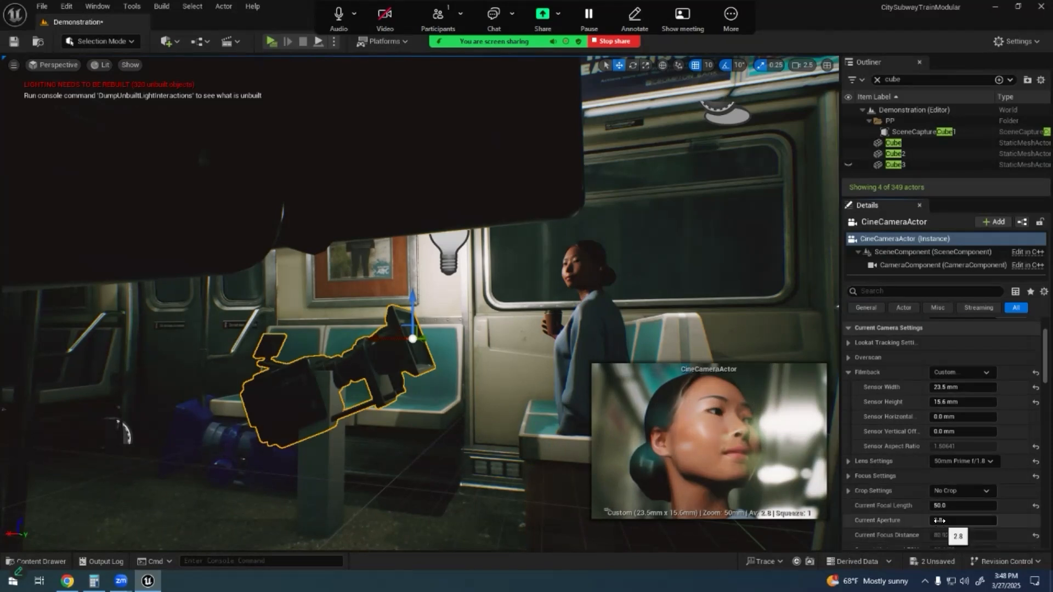
pyautogui.moveTo(935, 519); pyautogui.dragTo(1014, 520)
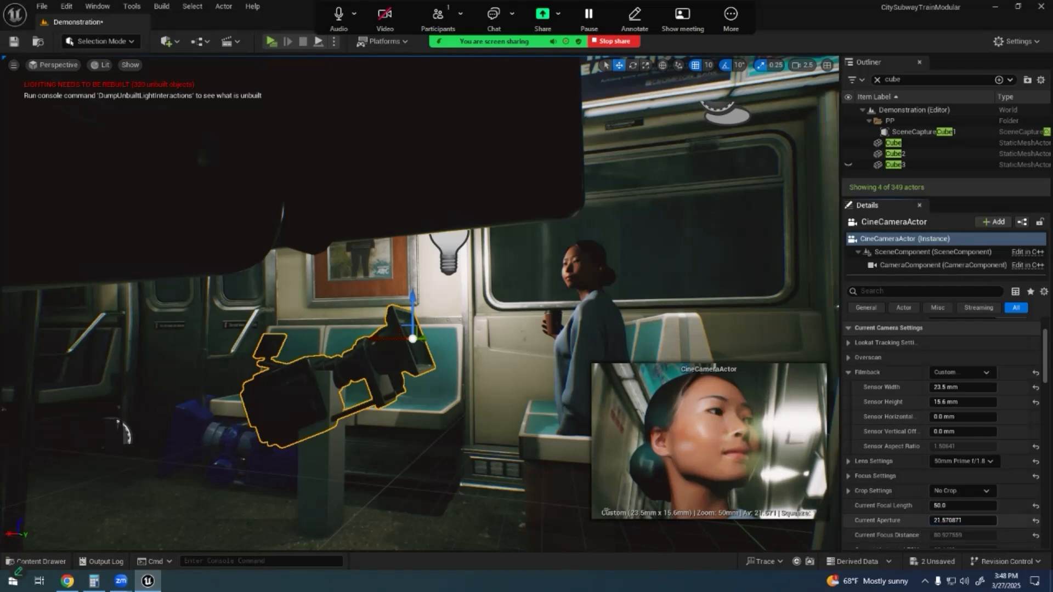
pyautogui.moveTo(962, 520); pyautogui.dragTo(987, 520)
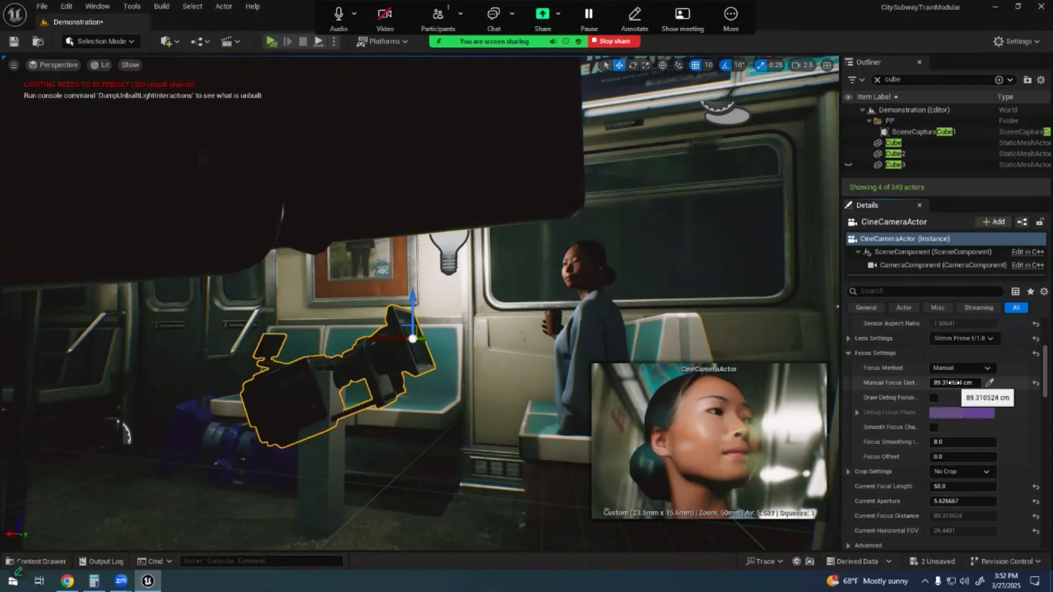
pyautogui.moveTo(954, 382)
pyautogui.mouseDown()
pyautogui.moveTo(1009, 382)
pyautogui.moveTo(936, 382)
pyautogui.moveTo(960, 382)
pyautogui.moveTo(951, 383)
pyautogui.mouseUp()
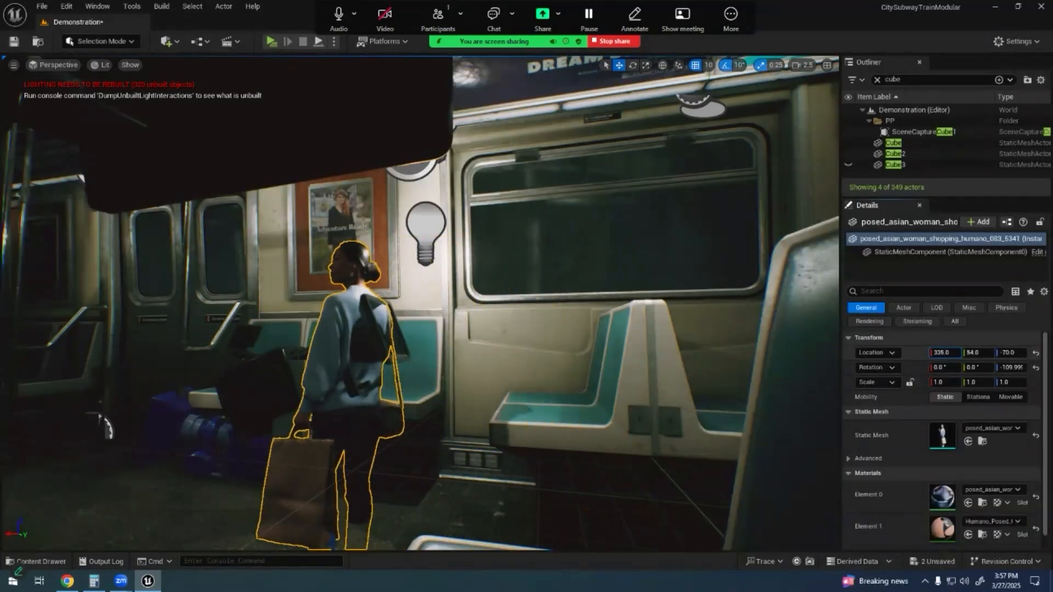
# Step: Move the posed woman along X to 447 and select the point light beside the wall poster
pyautogui.moveTo(941, 352); pyautogui.dragTo(1002, 352)
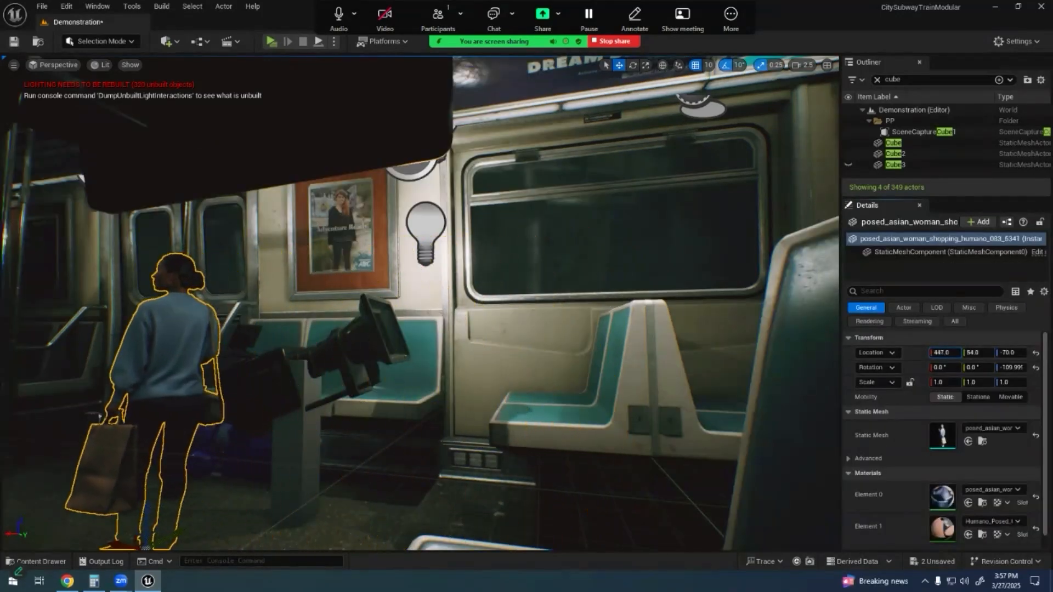
pyautogui.click(433, 229)
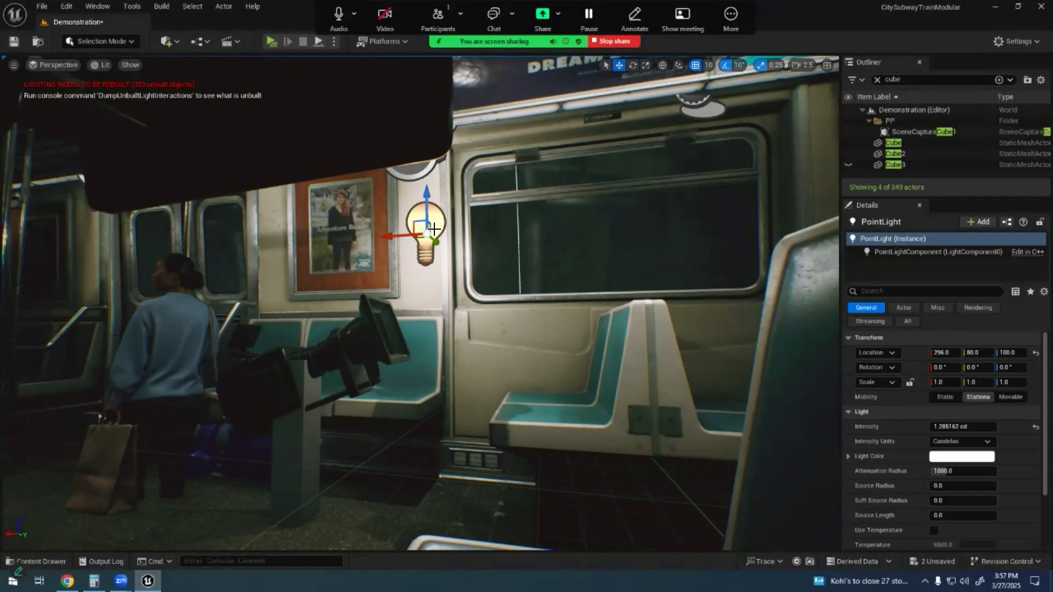
# Step: Set the cine camera's location to X 310 and Y 52
pyautogui.click(261, 384)
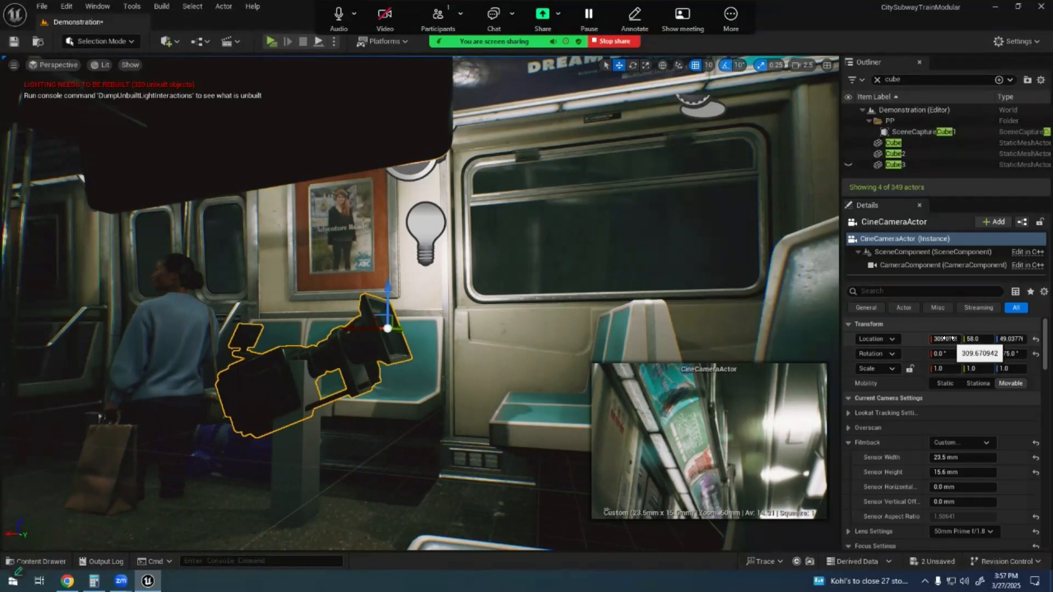
pyautogui.moveTo(947, 338); pyautogui.dragTo(949, 338)
pyautogui.moveTo(978, 338); pyautogui.dragTo(975, 338)
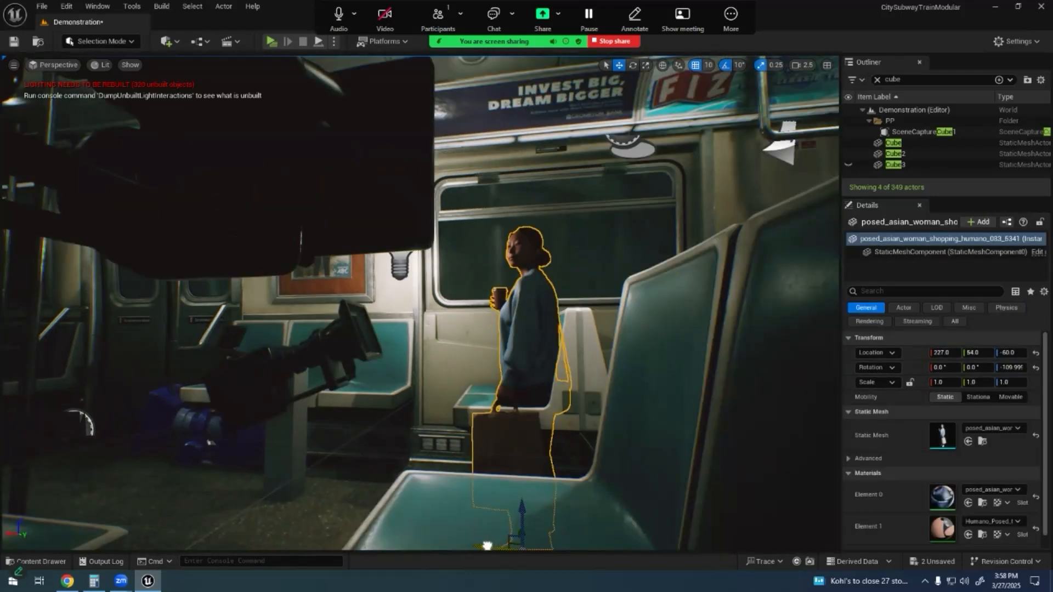
# Step: Move the posed woman along X to 407, behind the camera, and reselect the cine camera
pyautogui.moveTo(517, 464); pyautogui.dragTo(203, 493)
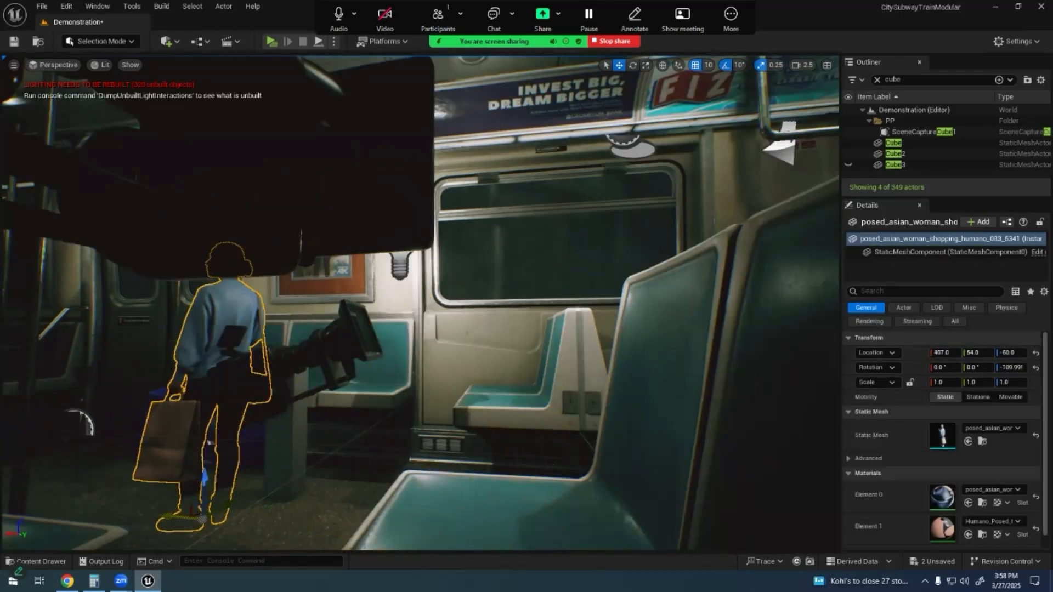
pyautogui.click(328, 351)
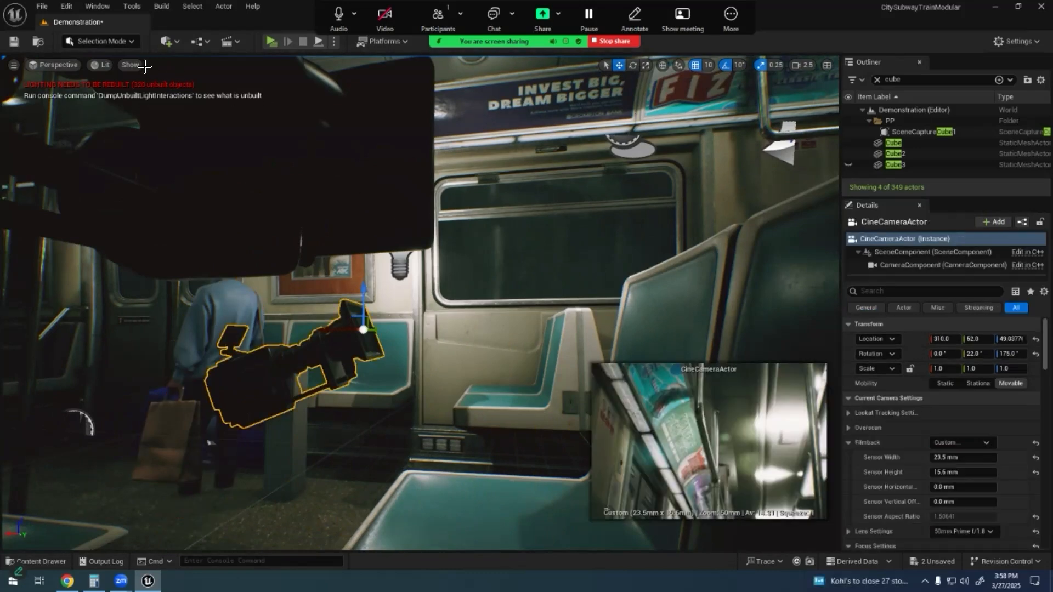
# Step: Save all modified content: BasicShapeMaterial, Demonstration, NewWorld and Shot4
pyautogui.hotkey('ctrl', 'space')
pyautogui.click(150, 372)
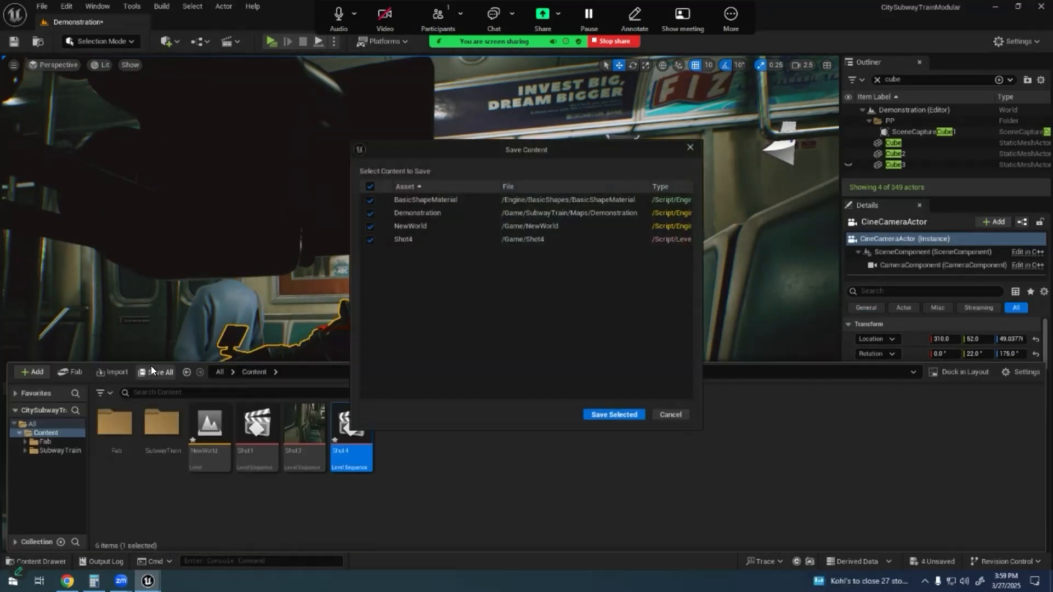
pyautogui.click(613, 412)
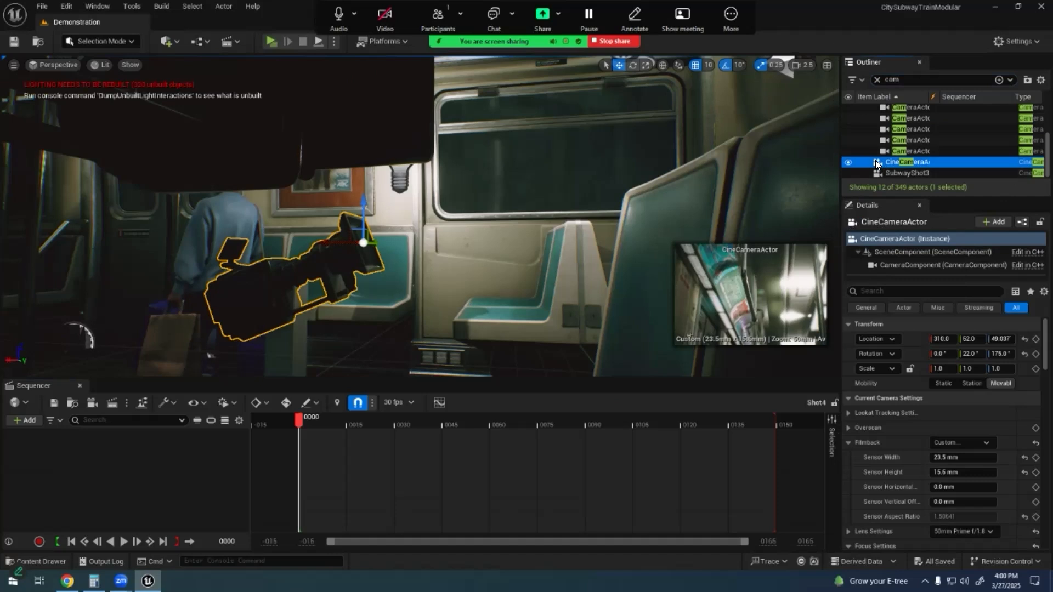
# Step: Add the CineCameraActor to the Shot4 sequence and open the movie render settings
pyautogui.moveTo(875, 160); pyautogui.dragTo(85, 482)
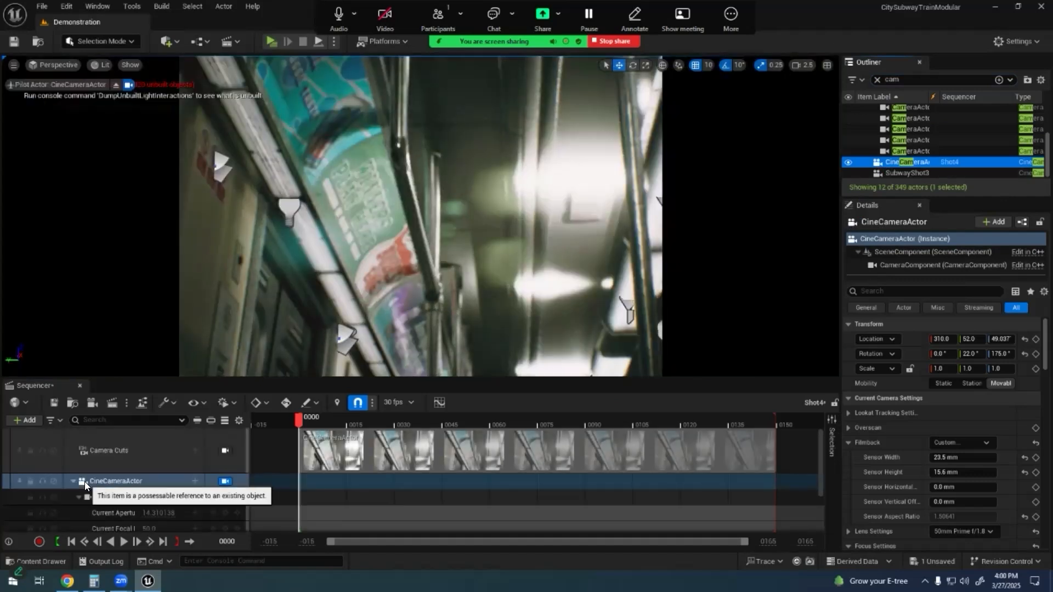
pyautogui.click(110, 403)
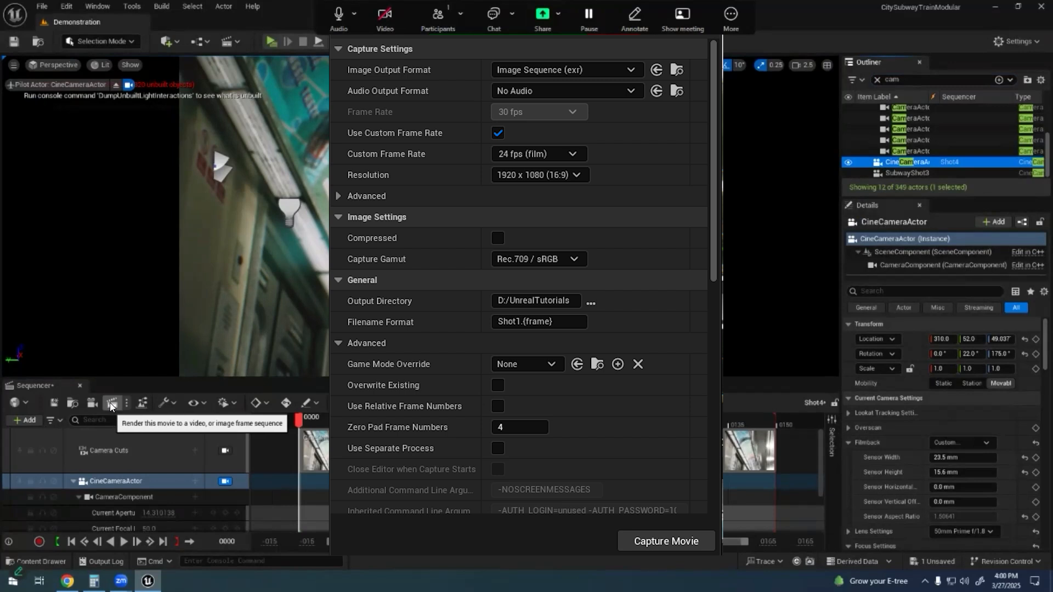